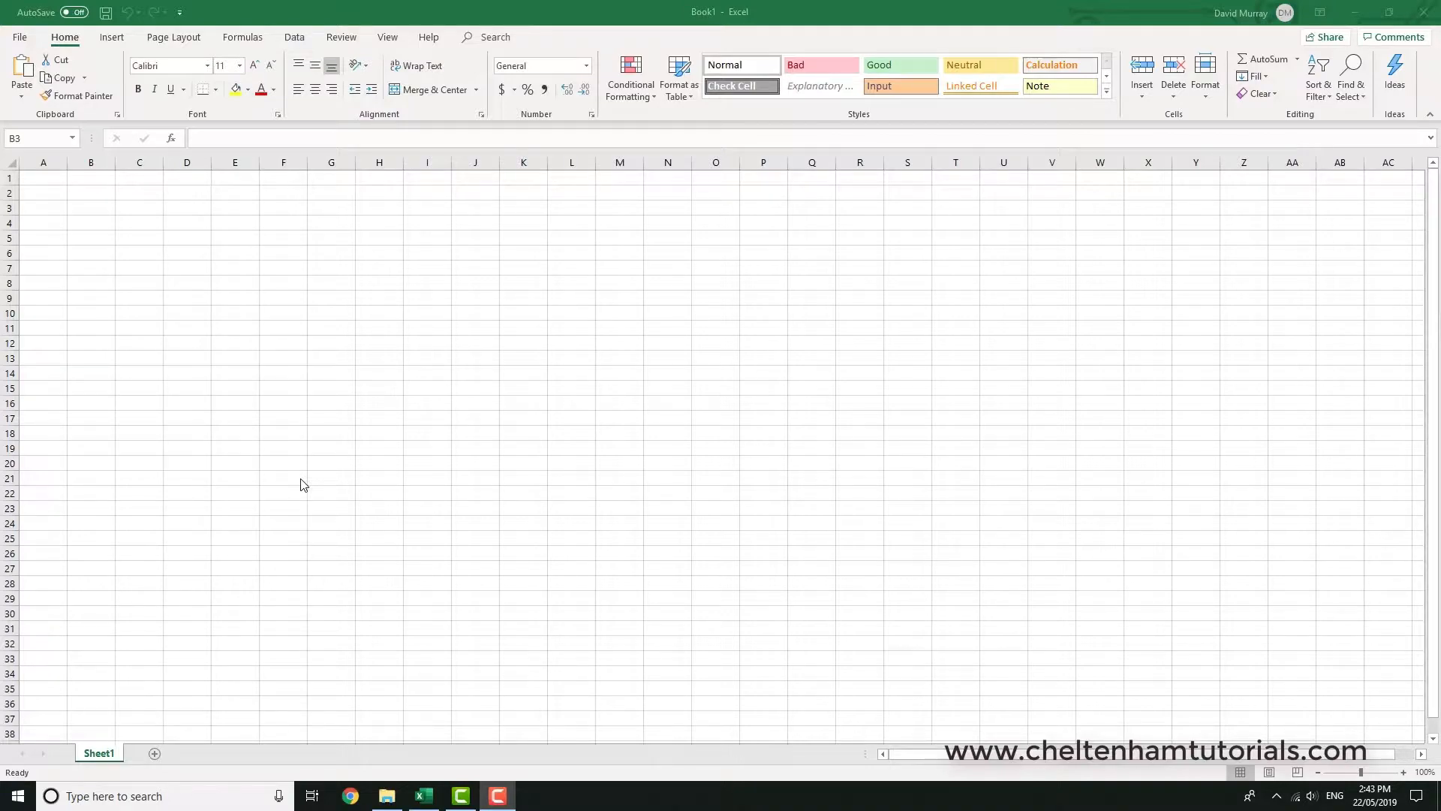
# Browse the sample_files folder for text files only and open Delimited Text.txt.
pyautogui.click(227, 255)
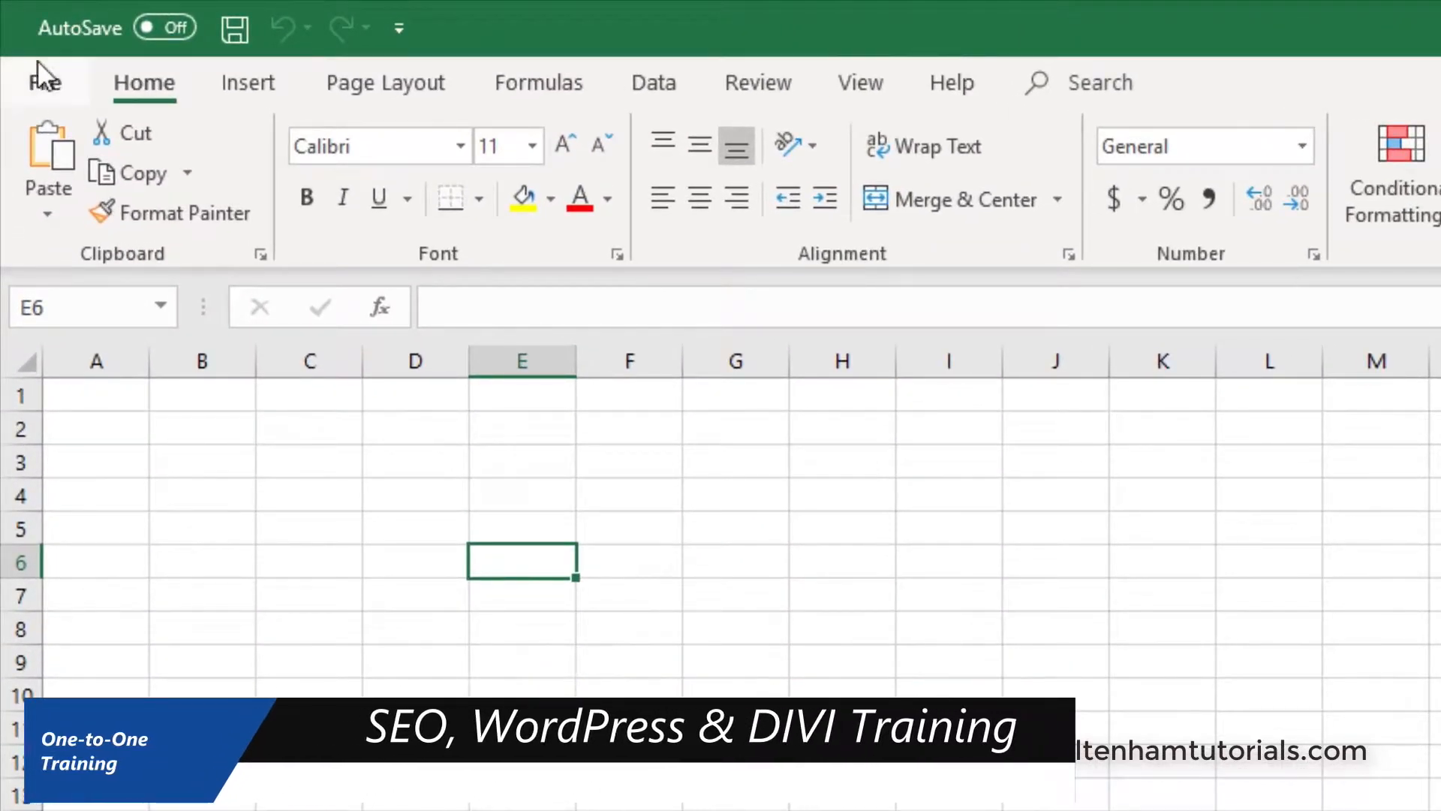
pyautogui.click(43, 84)
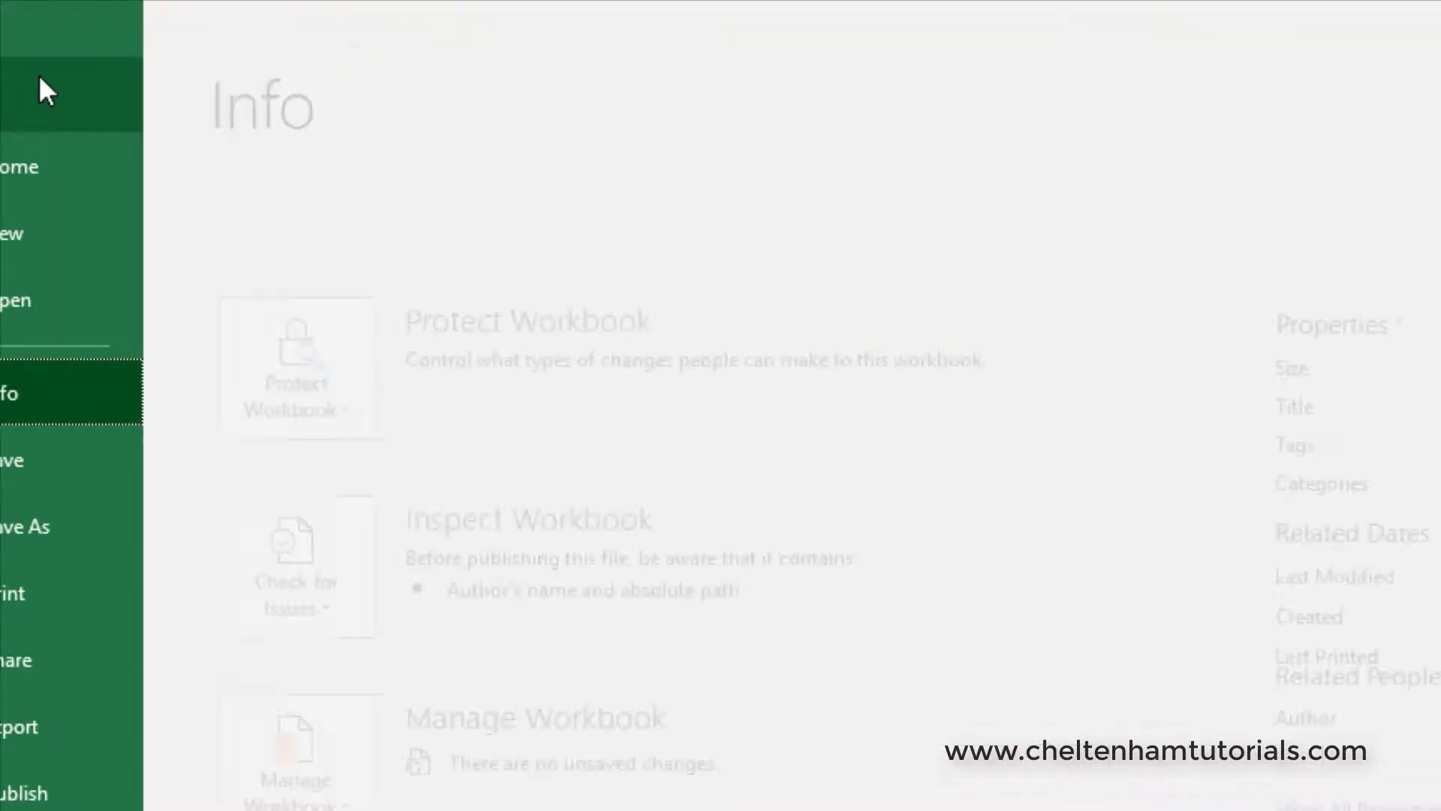
pyautogui.click(107, 294)
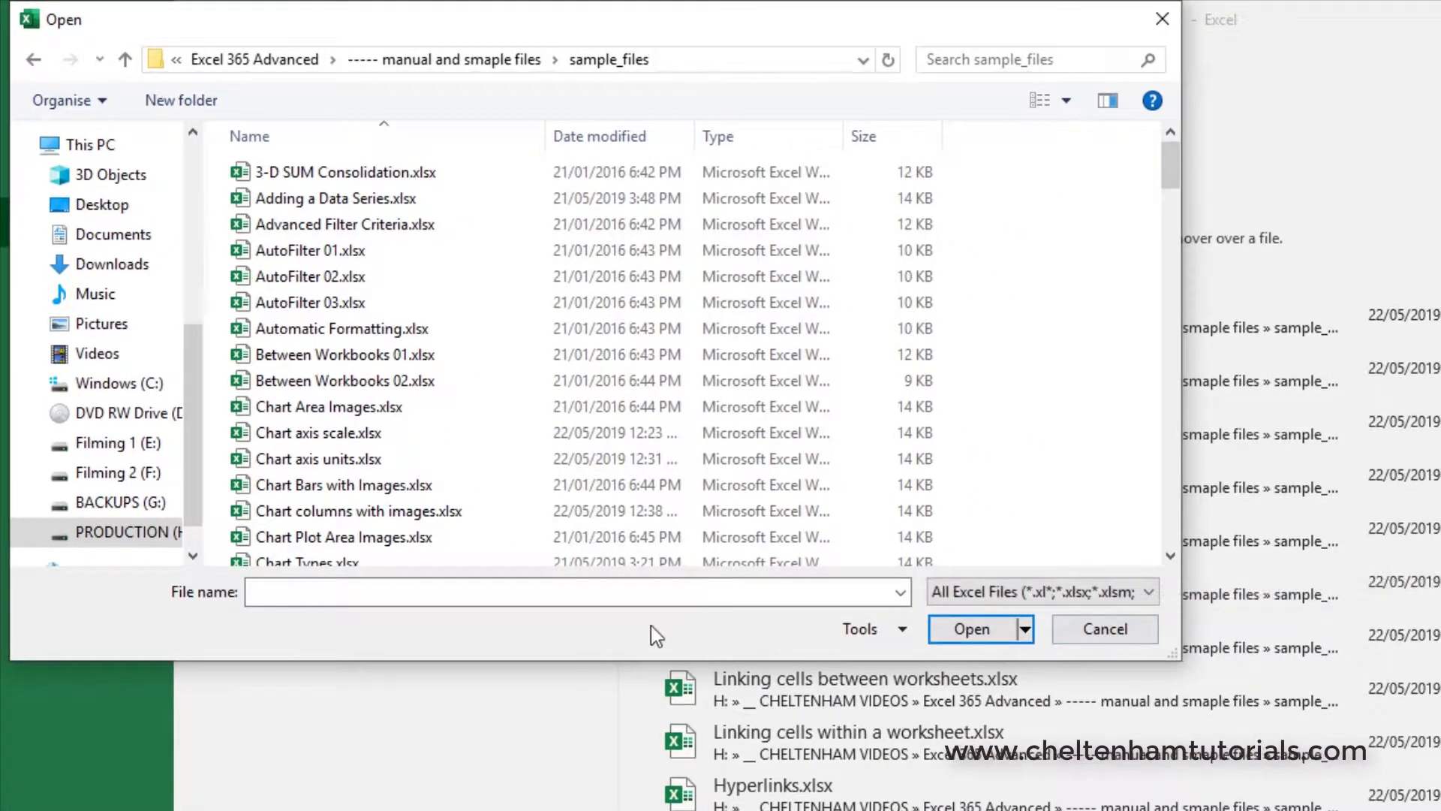
pyautogui.click(1147, 590)
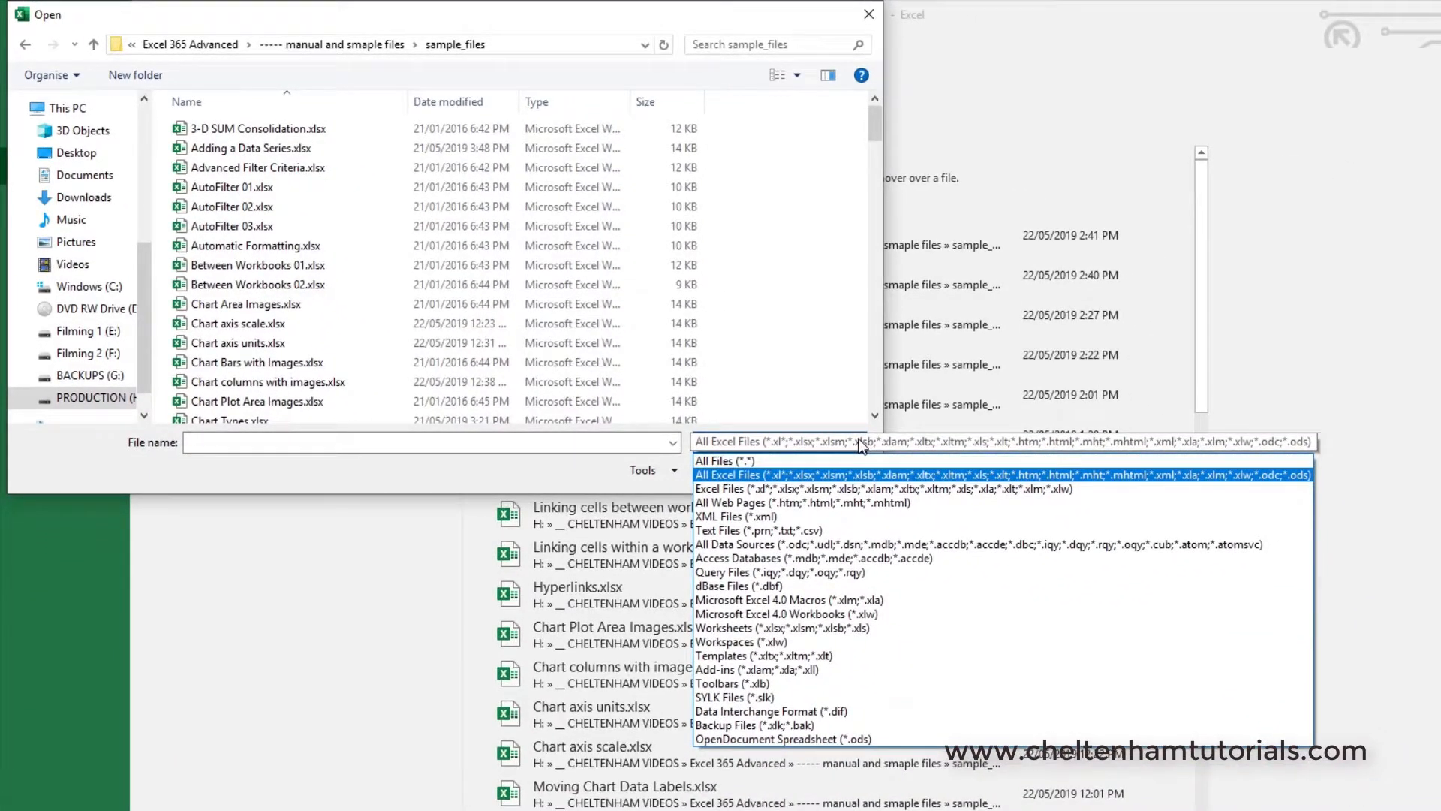
pyautogui.click(818, 530)
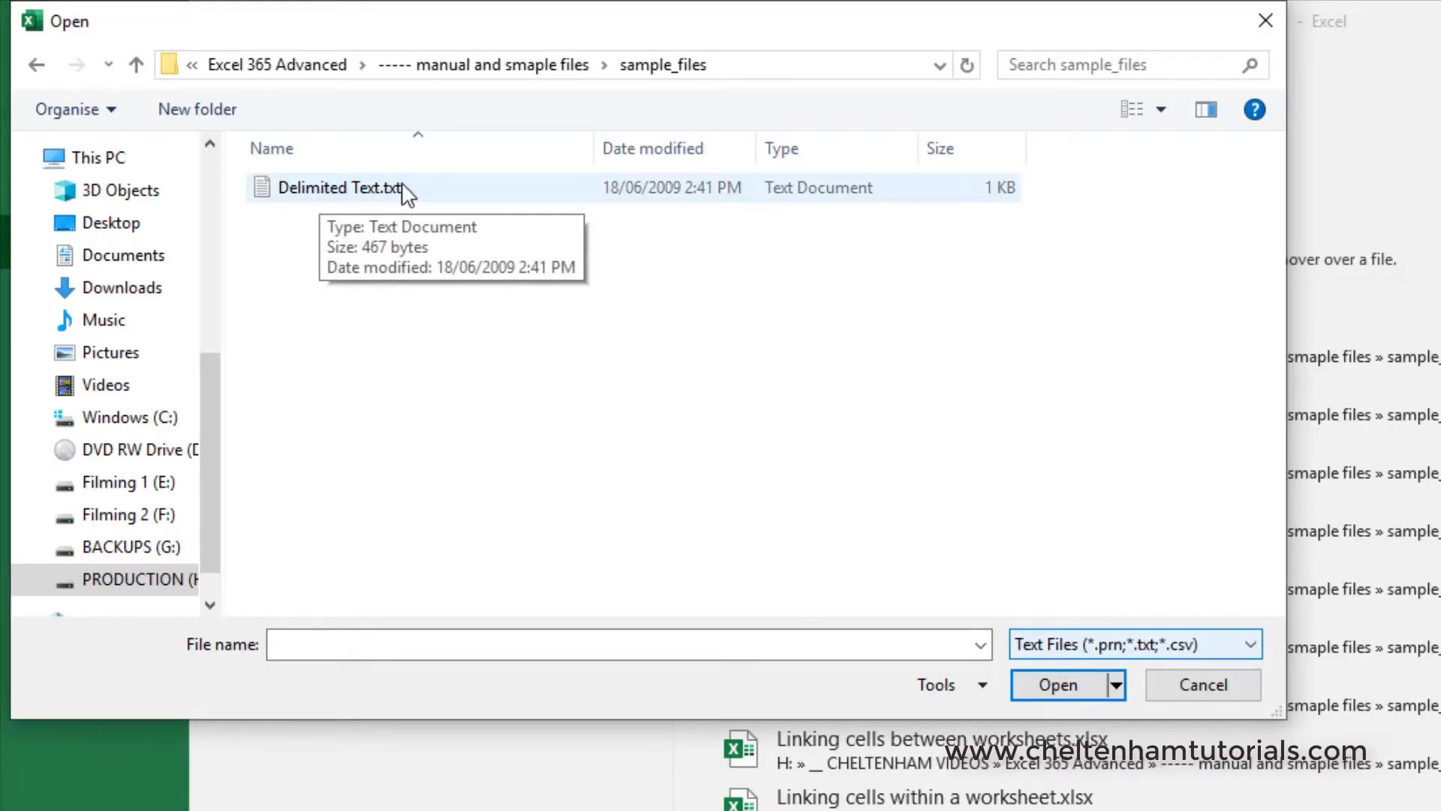
pyautogui.click(366, 188)
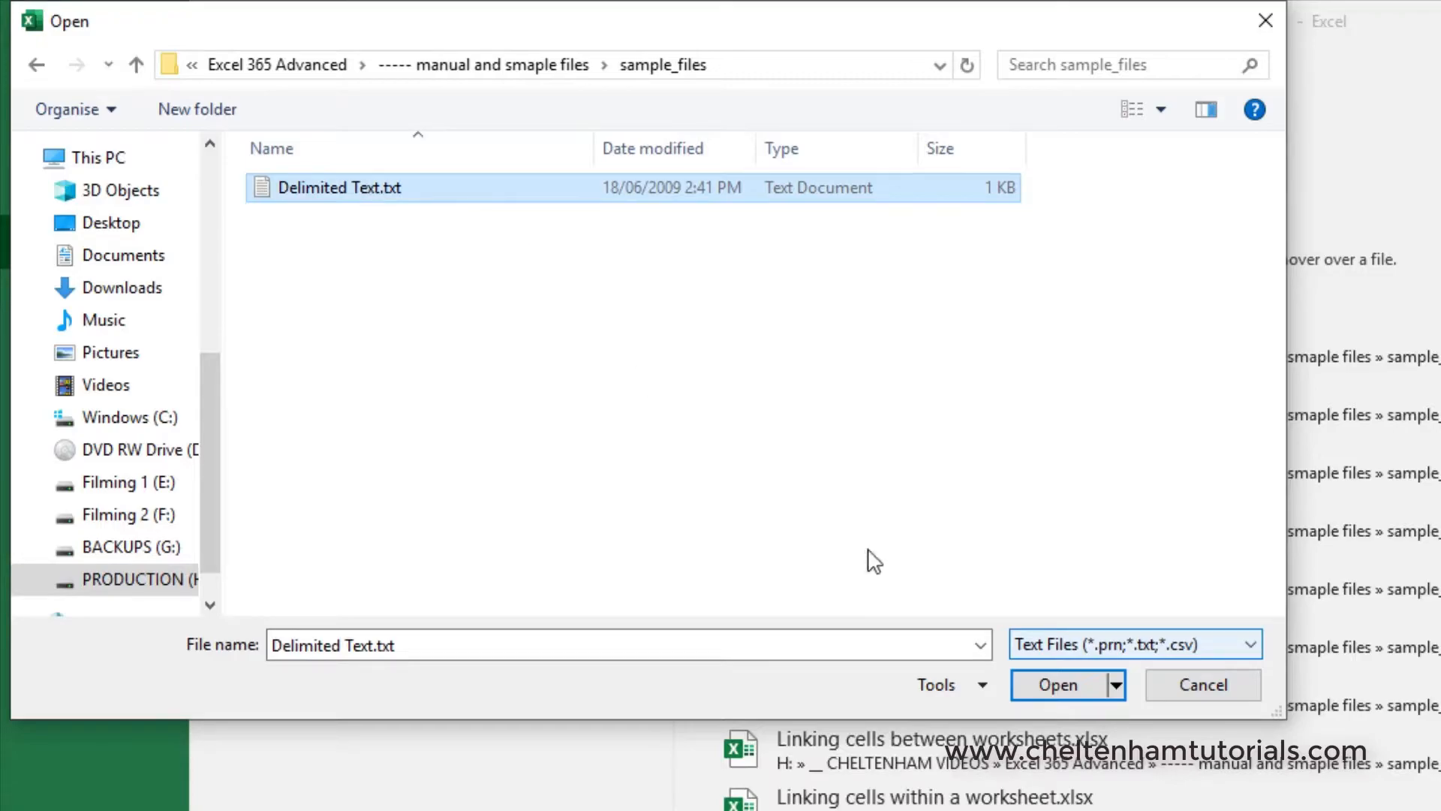
pyautogui.click(1069, 683)
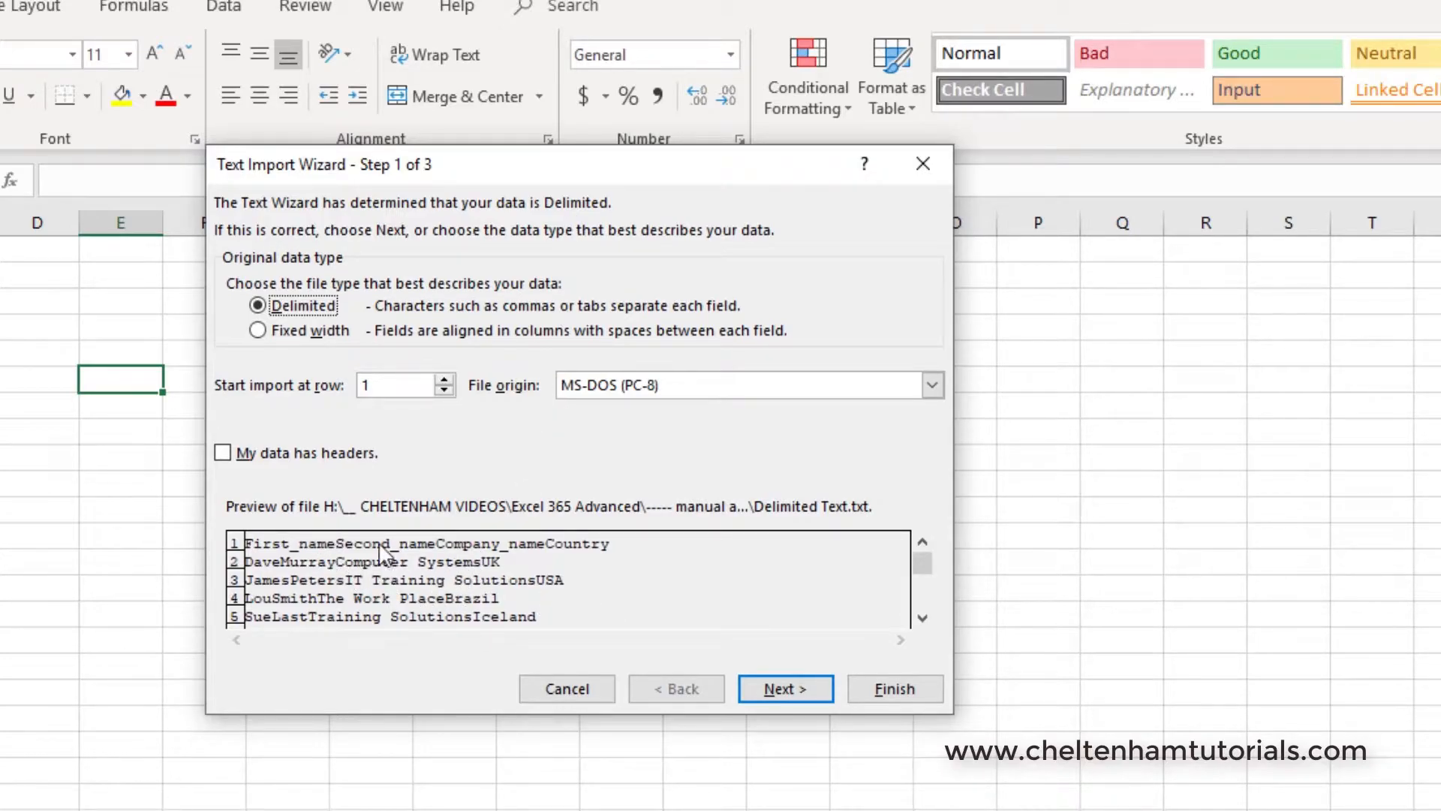
# Mark the delimited data as having headers and continue to the delimiter settings of the Text Import Wizard.
pyautogui.click(224, 454)
pyautogui.click(223, 453)
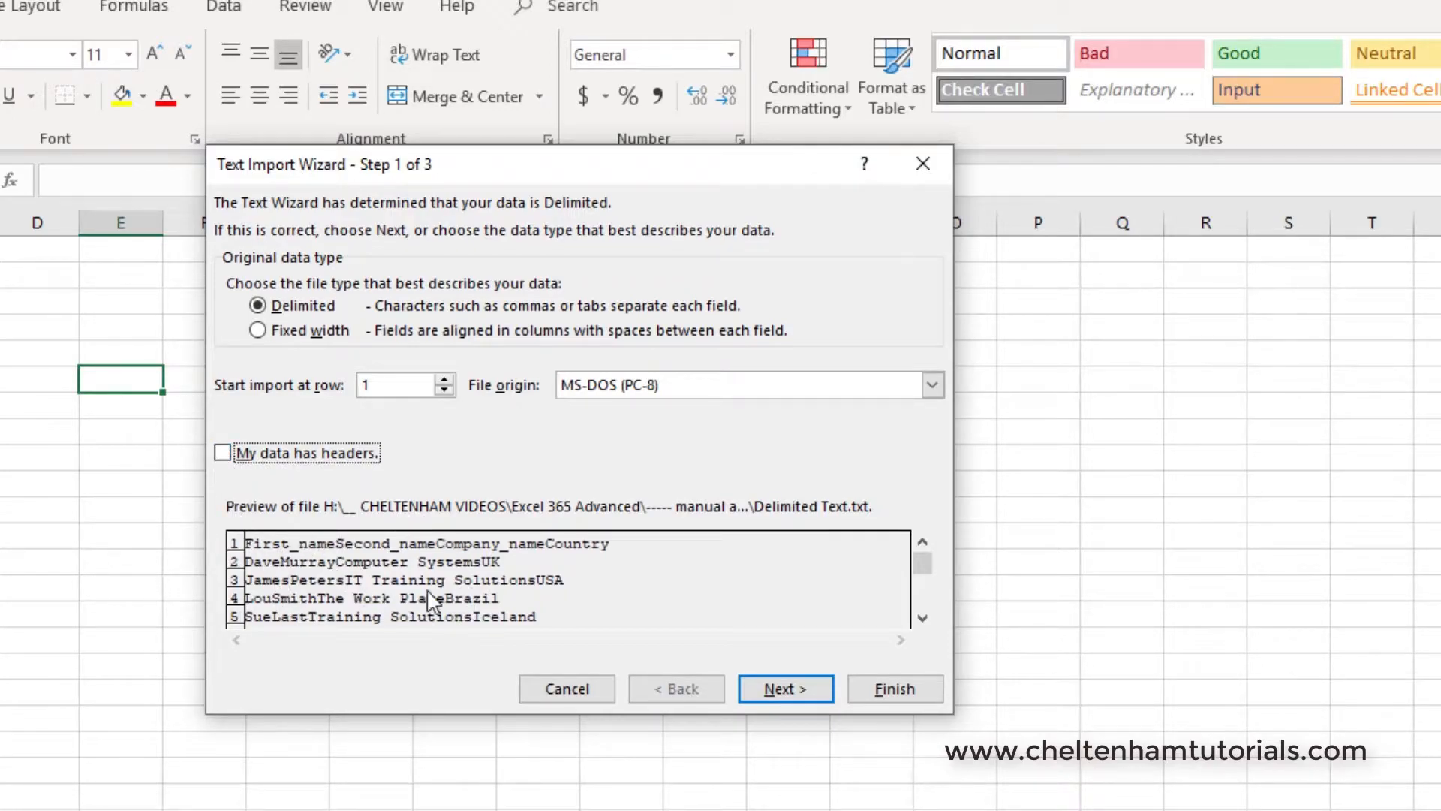
pyautogui.click(809, 704)
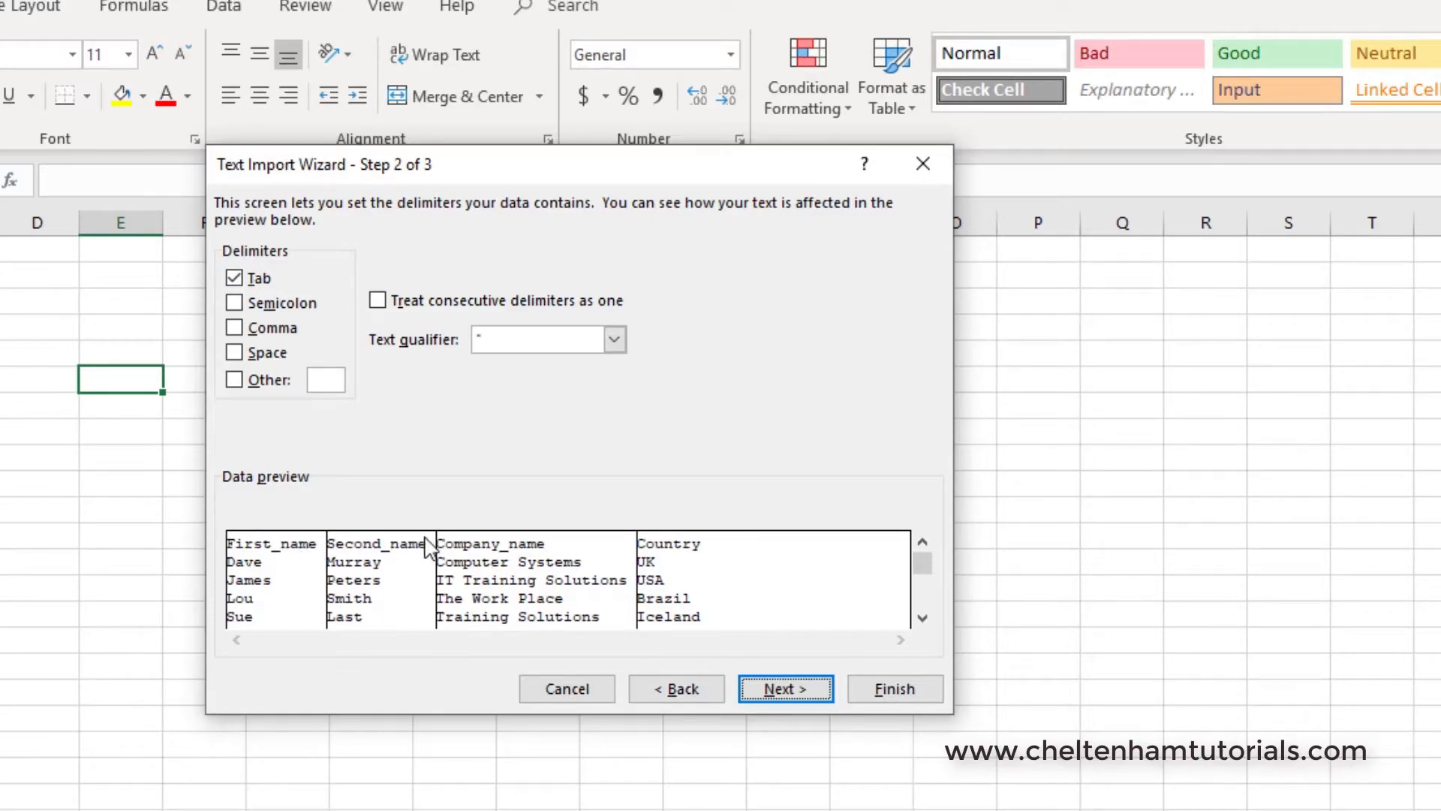
pyautogui.click(679, 694)
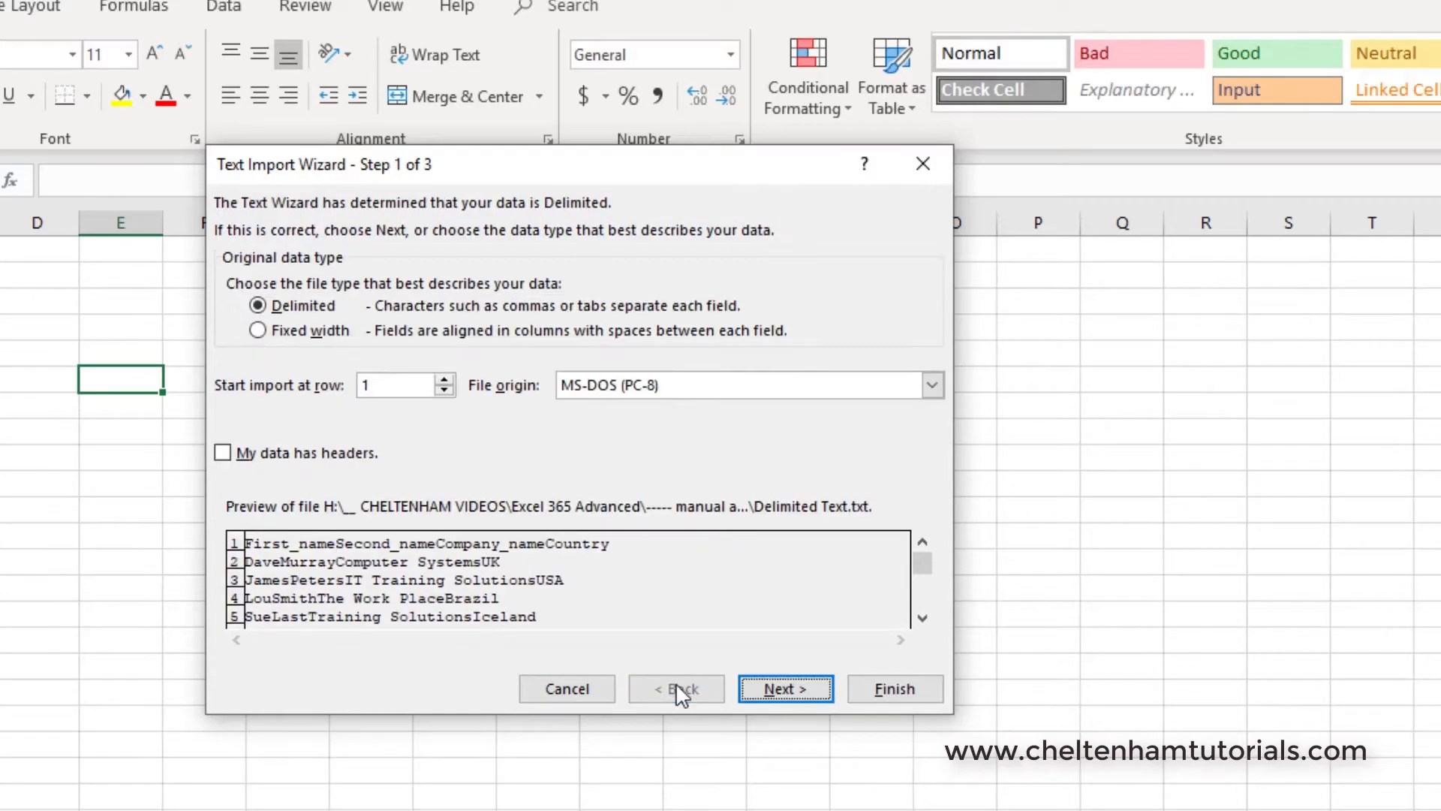
pyautogui.click(223, 454)
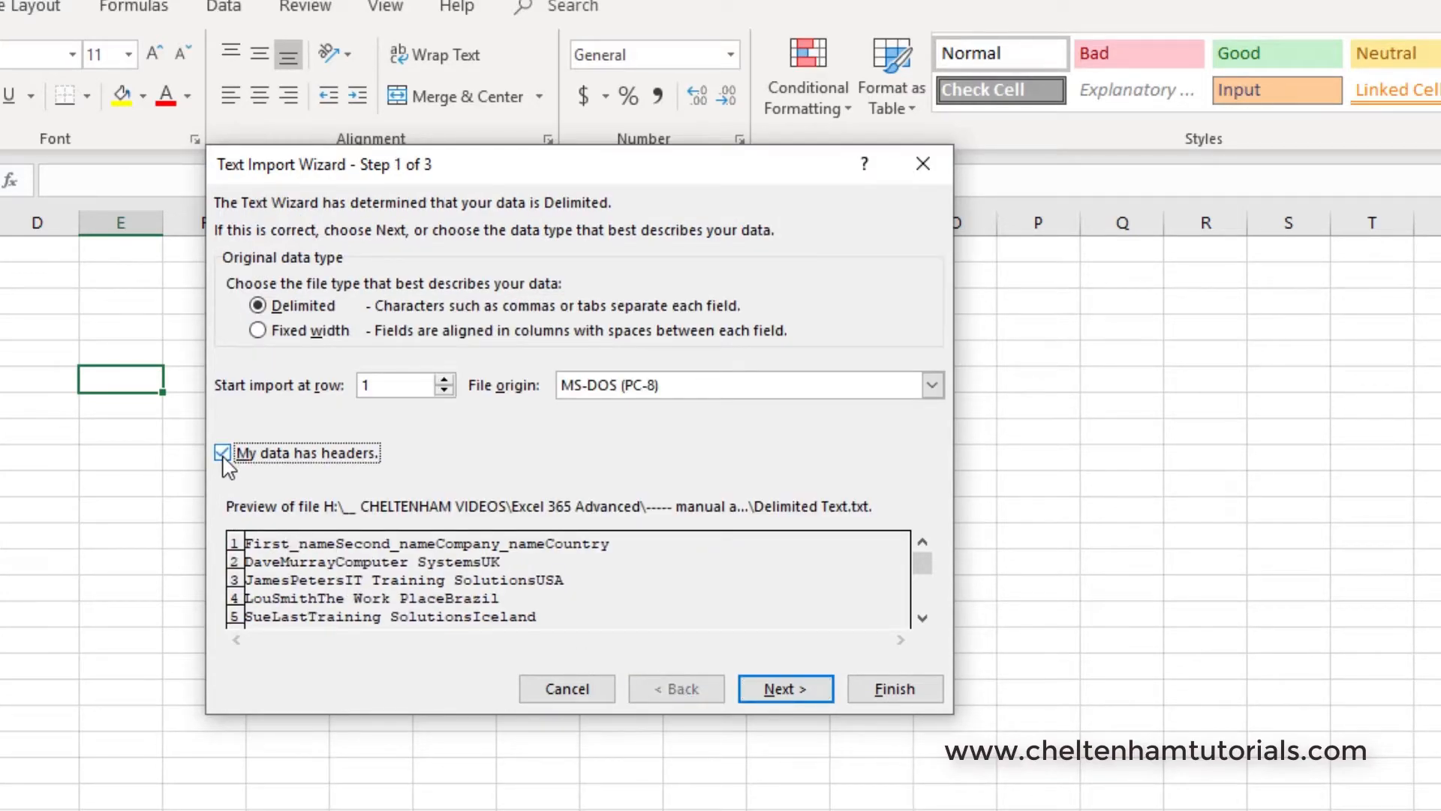
pyautogui.click(781, 689)
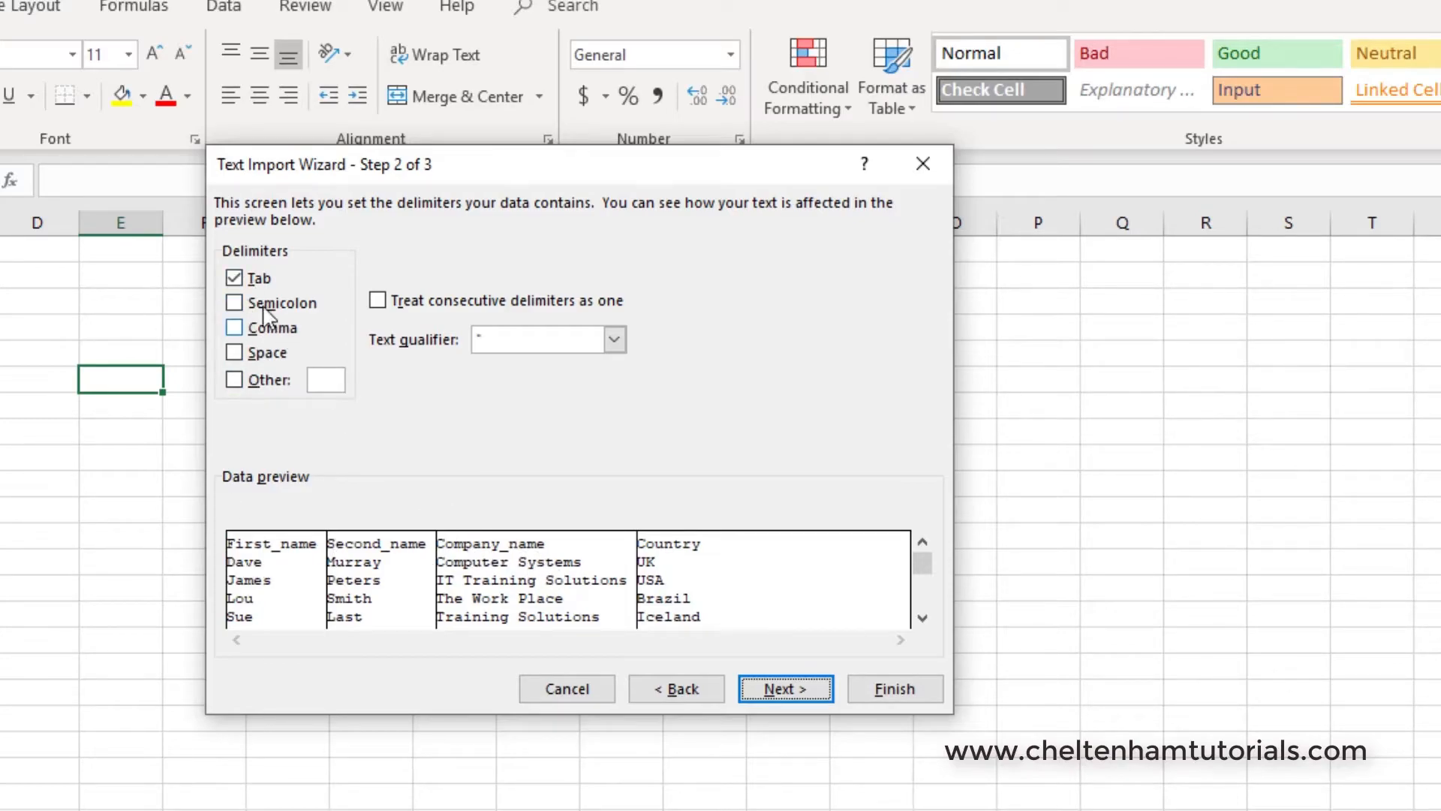
# Try the comma delimiter in place of tab in the data preview, and restore the tab delimiter.
pyautogui.click(234, 278)
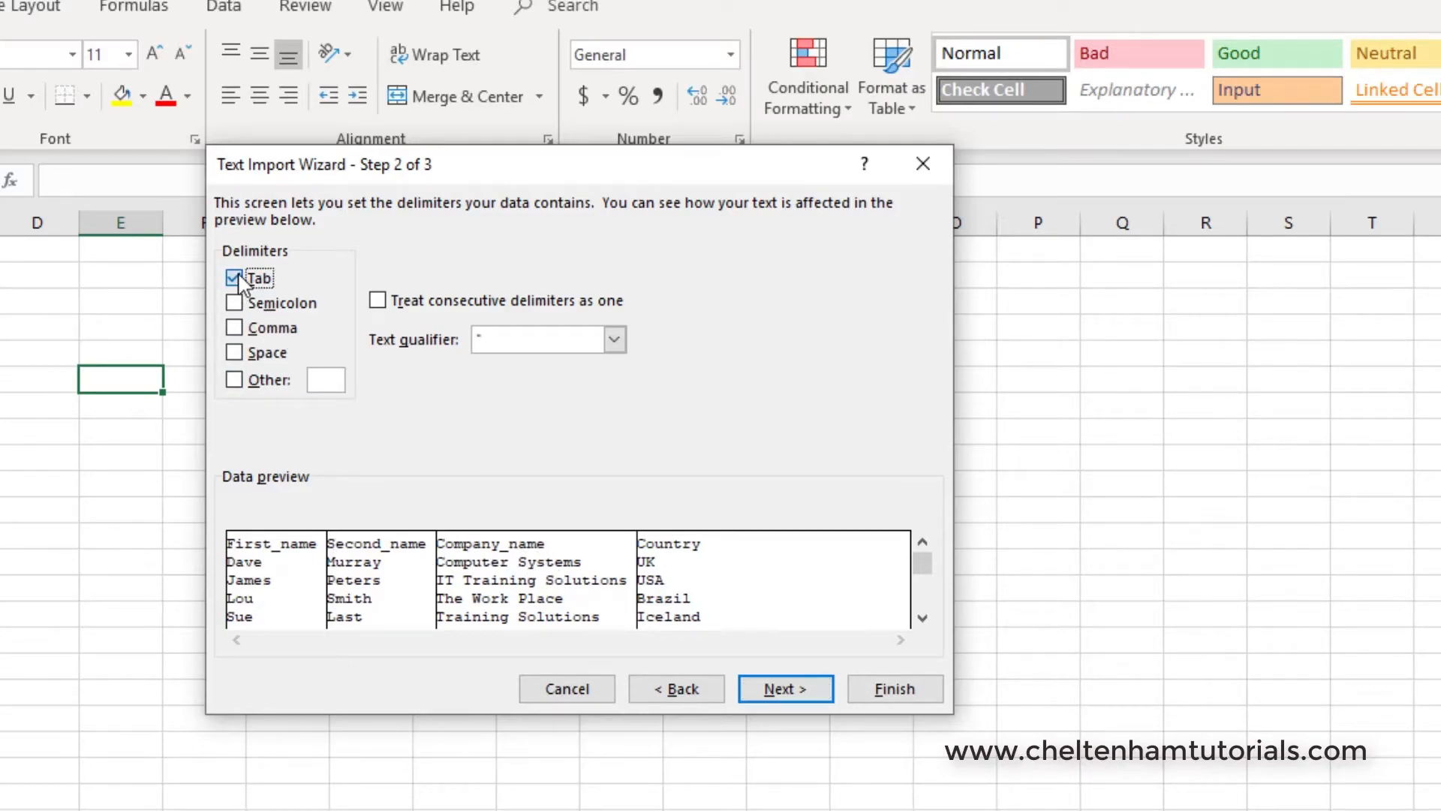
pyautogui.click(234, 330)
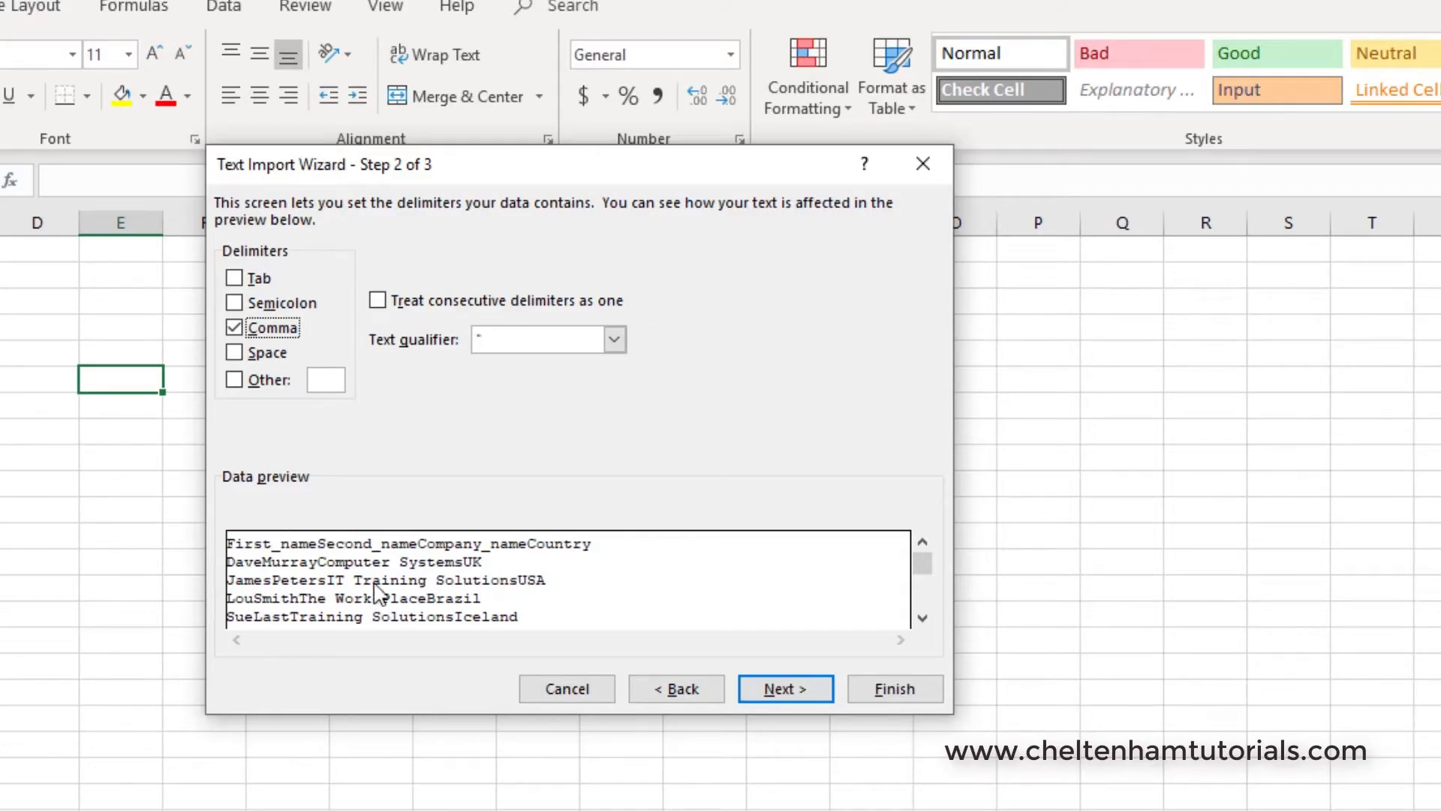
pyautogui.click(234, 328)
pyautogui.click(235, 278)
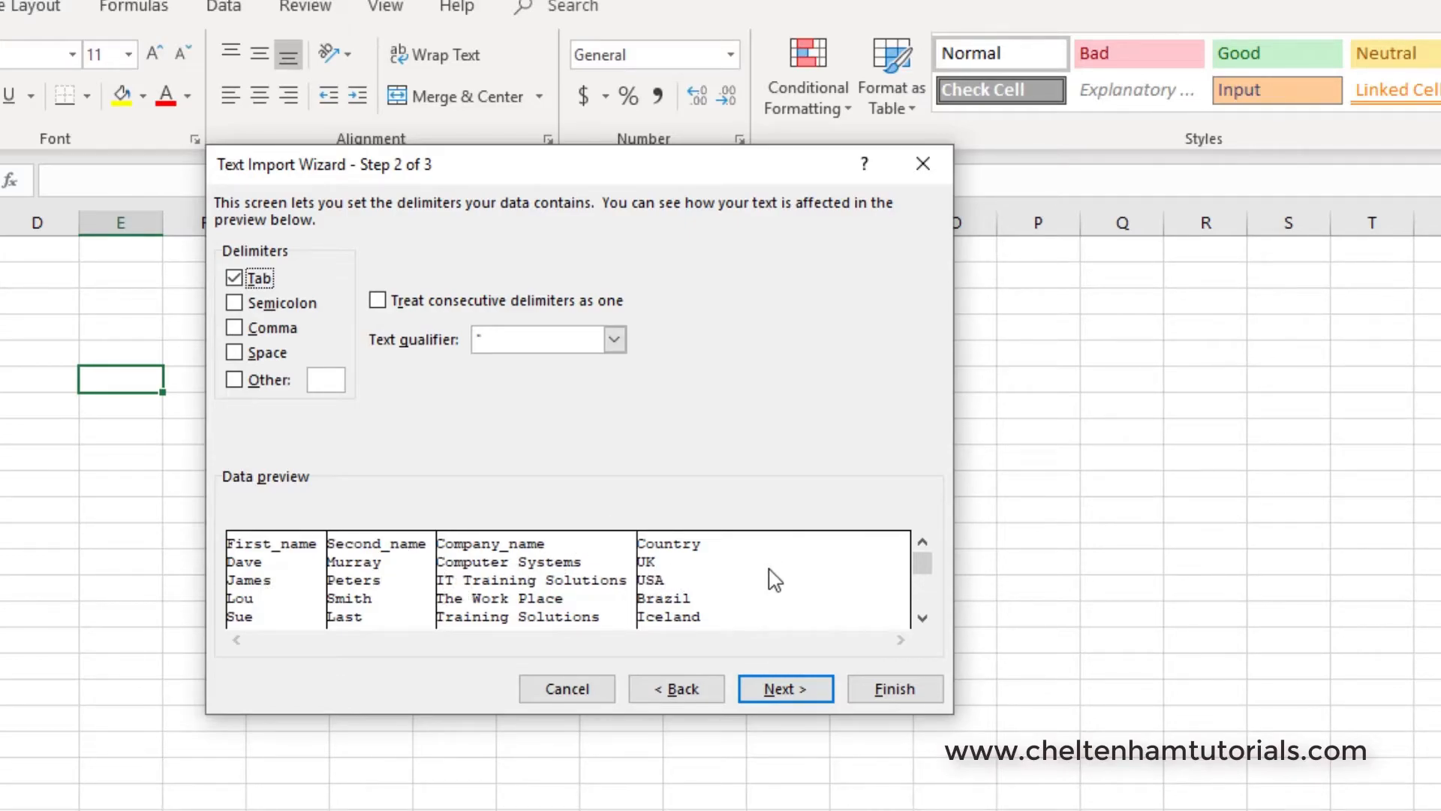
# Accept the tab delimiter and finish the text import, keeping the General data format for the columns.
pyautogui.click(801, 696)
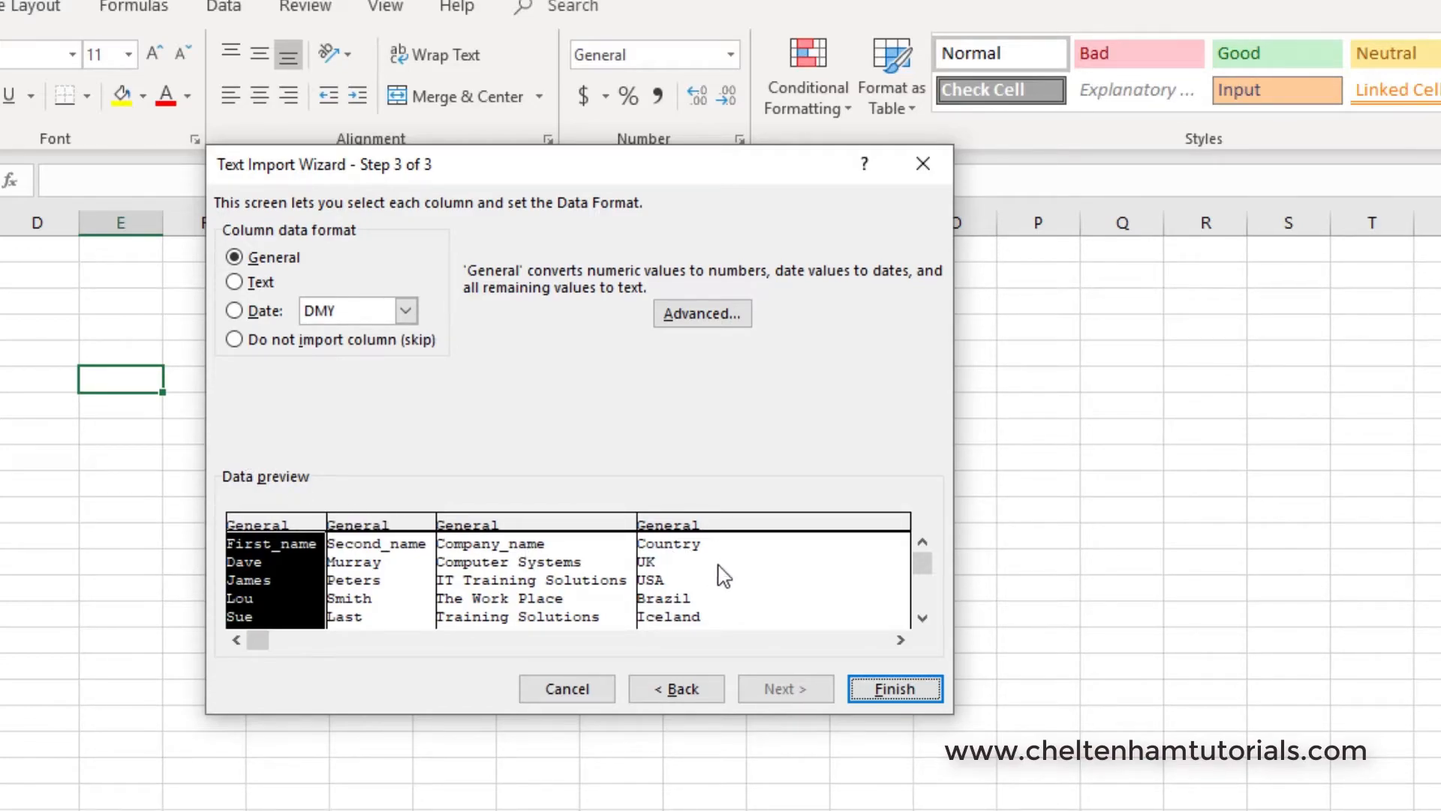
pyautogui.click(373, 557)
pyautogui.click(403, 568)
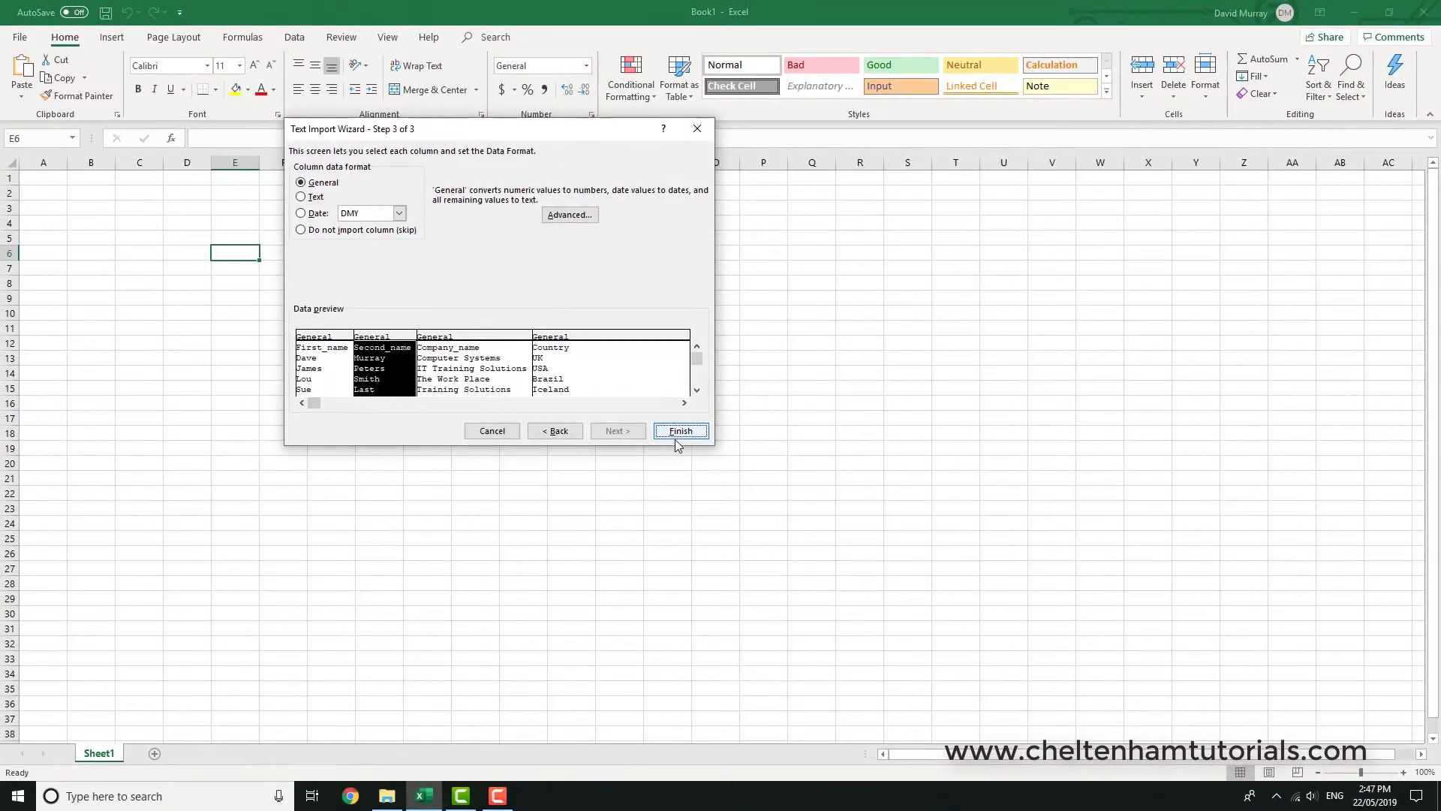
pyautogui.click(676, 438)
pyautogui.click(637, 435)
# AutoFit all column widths of the imported worksheet to their contents and clear the whole-sheet selection.
pyautogui.click(9, 160)
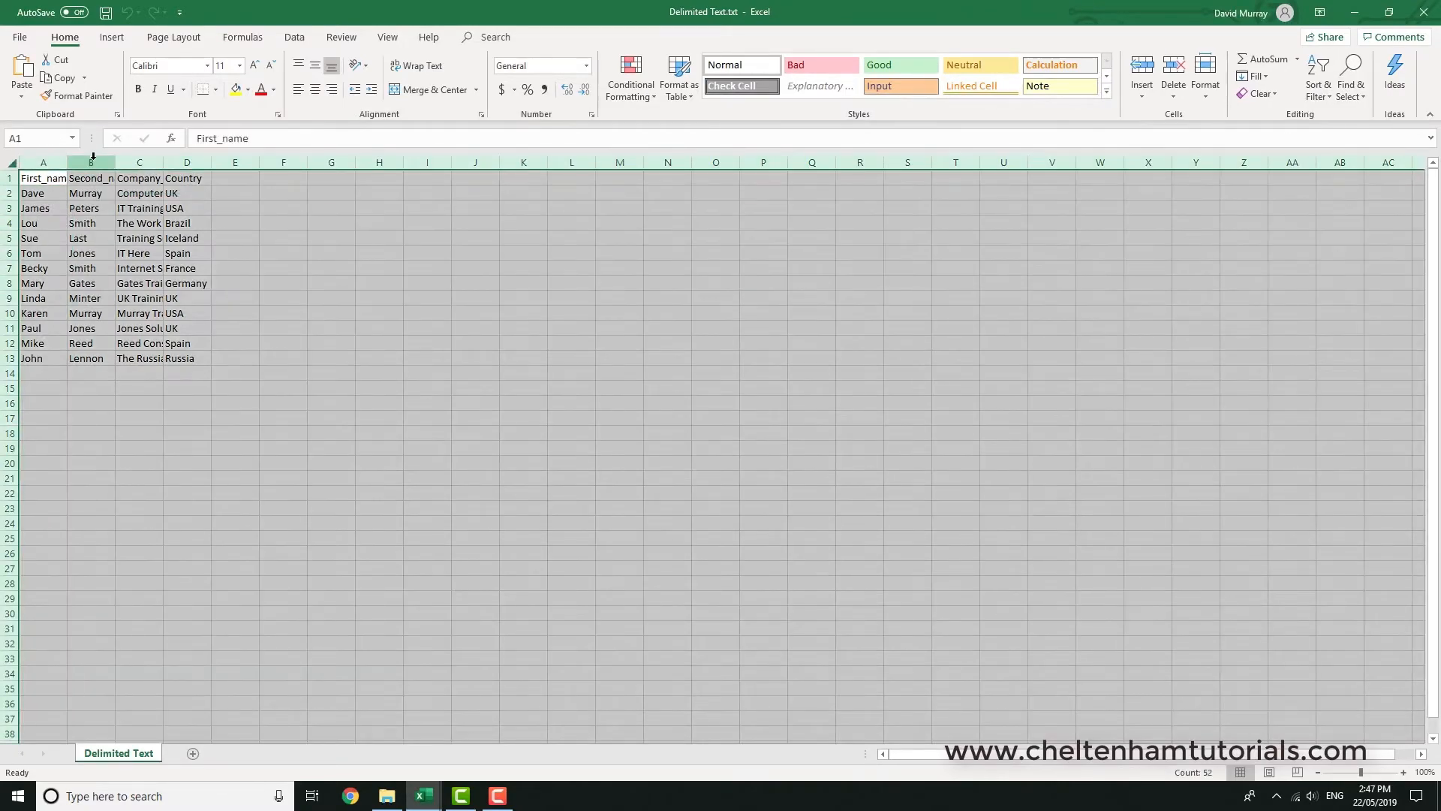
pyautogui.doubleClick(115, 162)
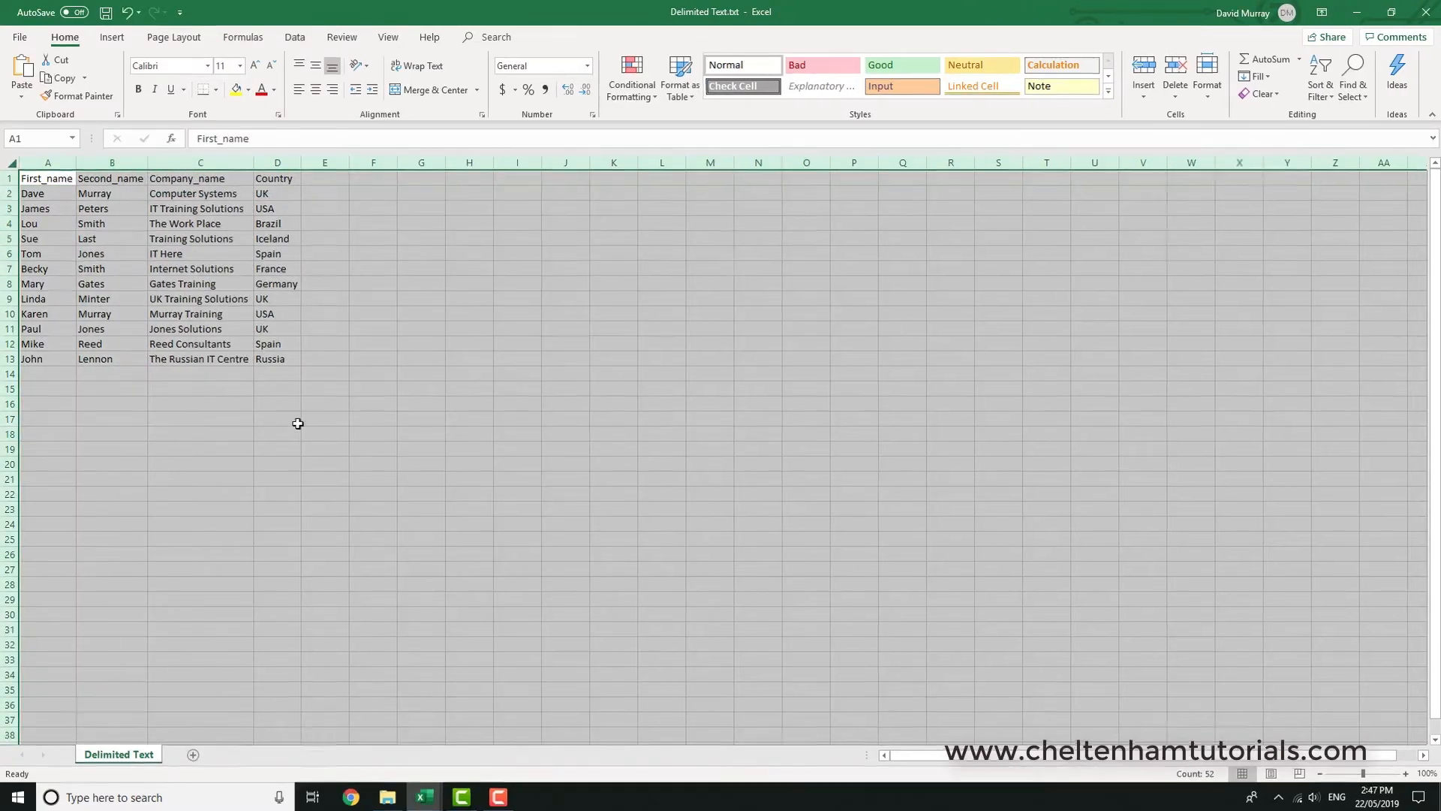
pyautogui.click(304, 439)
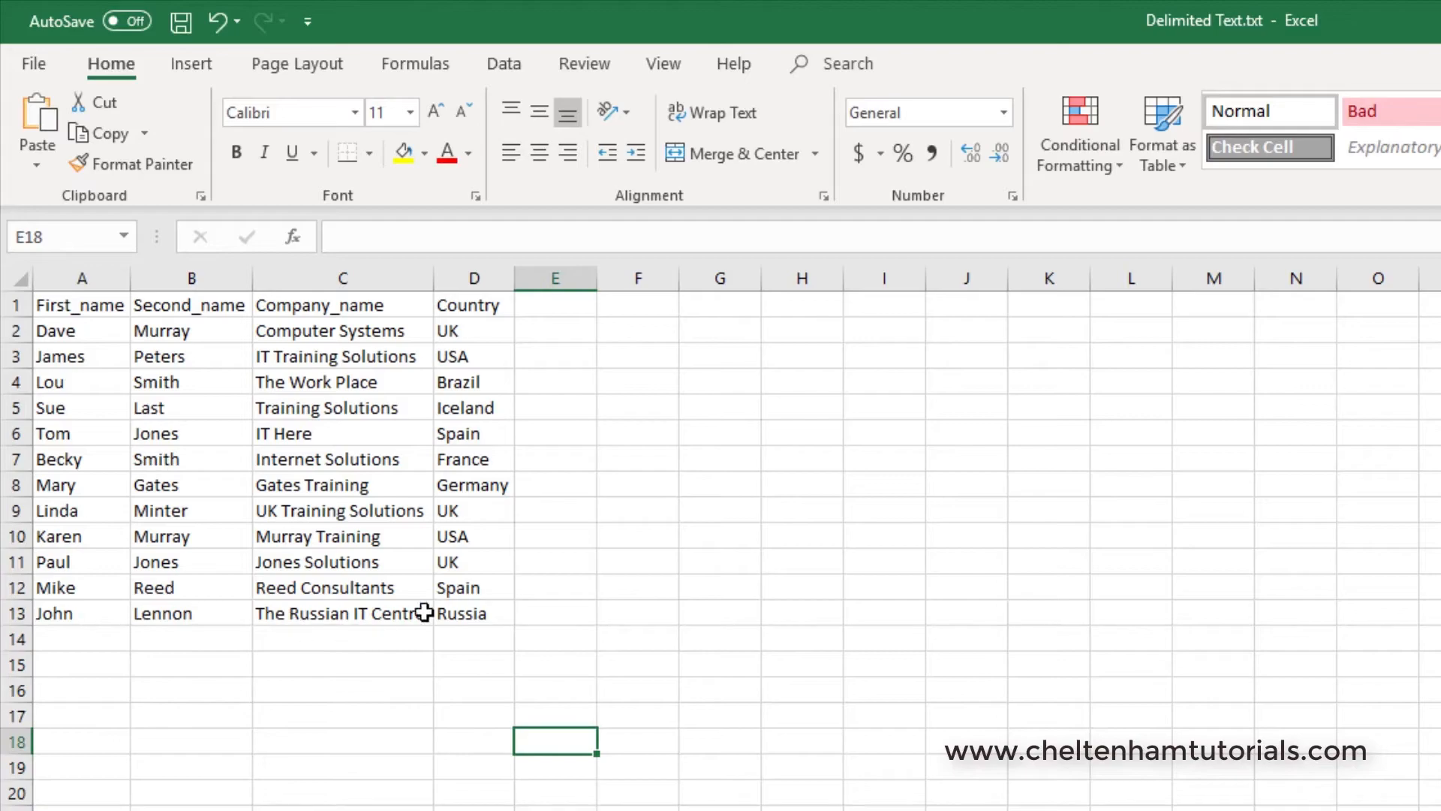
# Widen columns A to D one by one to leave extra space beside their contents.
pyautogui.moveTo(130, 277); pyautogui.dragTo(196, 277)
pyautogui.moveTo(319, 275); pyautogui.dragTo(392, 277)
pyautogui.moveTo(572, 278); pyautogui.dragTo(643, 277)
pyautogui.moveTo(729, 286); pyautogui.dragTo(800, 278)
pyautogui.click(946, 569)
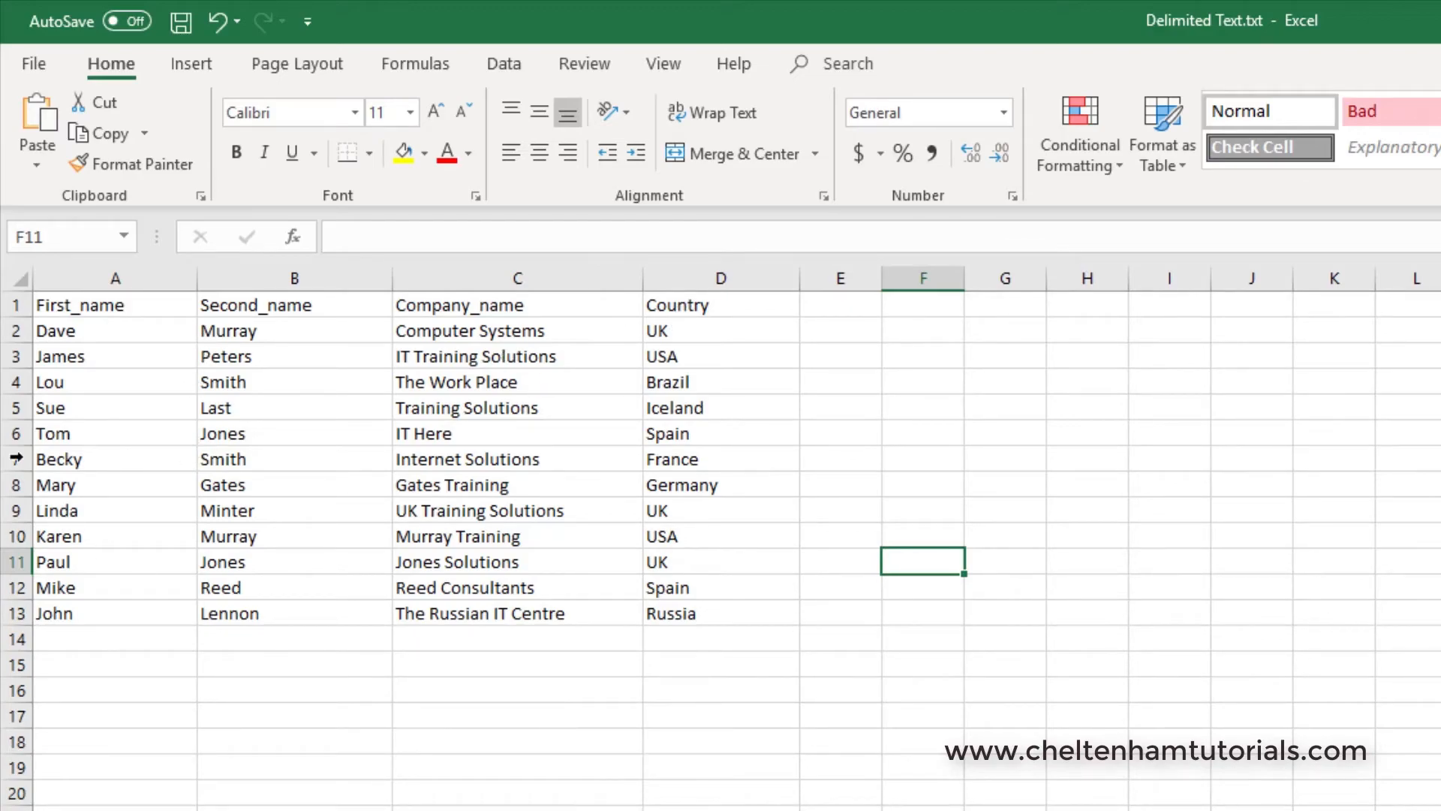
# Examine the imported column headings in cells A1 to D1.
pyautogui.click(71, 308)
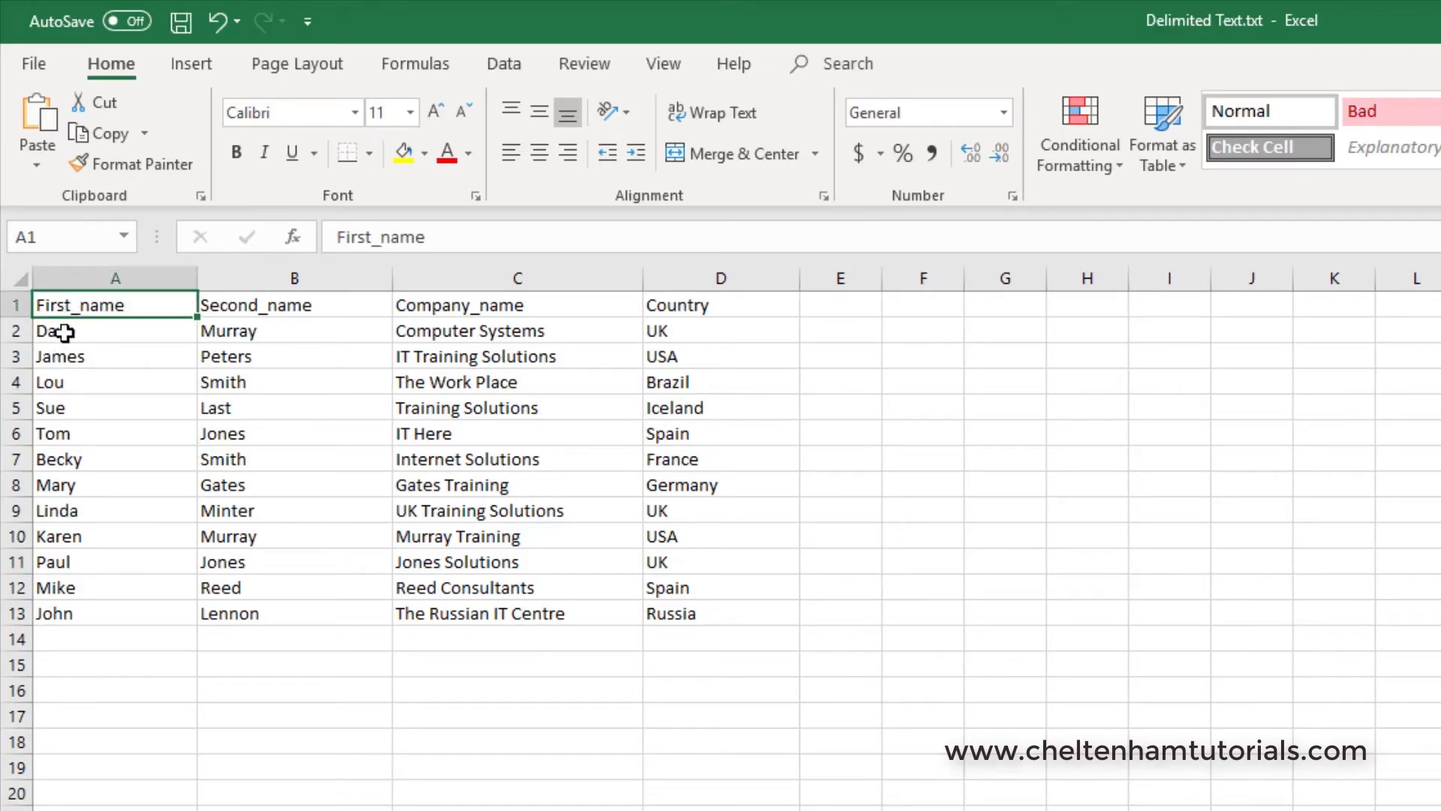
pyautogui.click(270, 303)
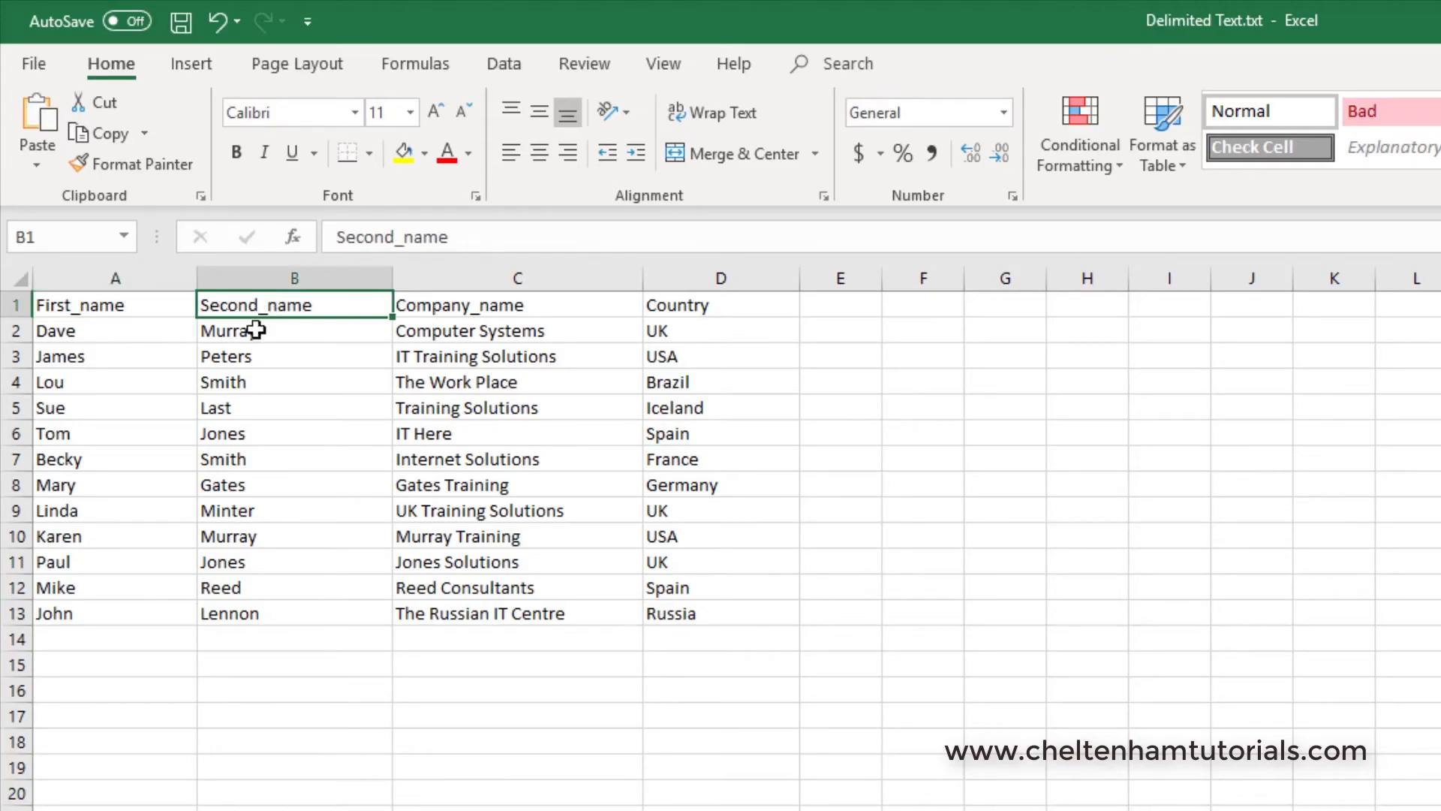
pyautogui.click(517, 308)
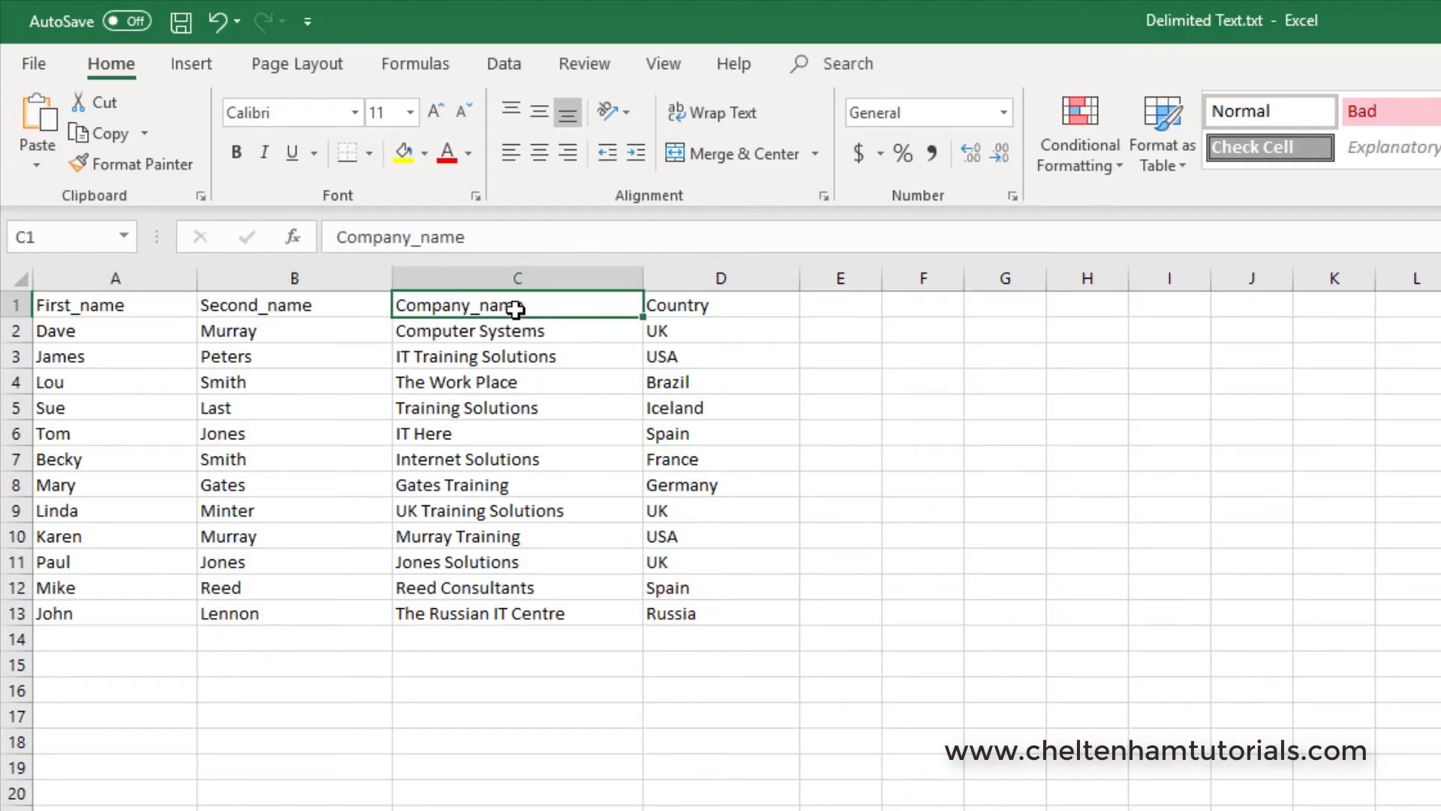
pyautogui.click(700, 304)
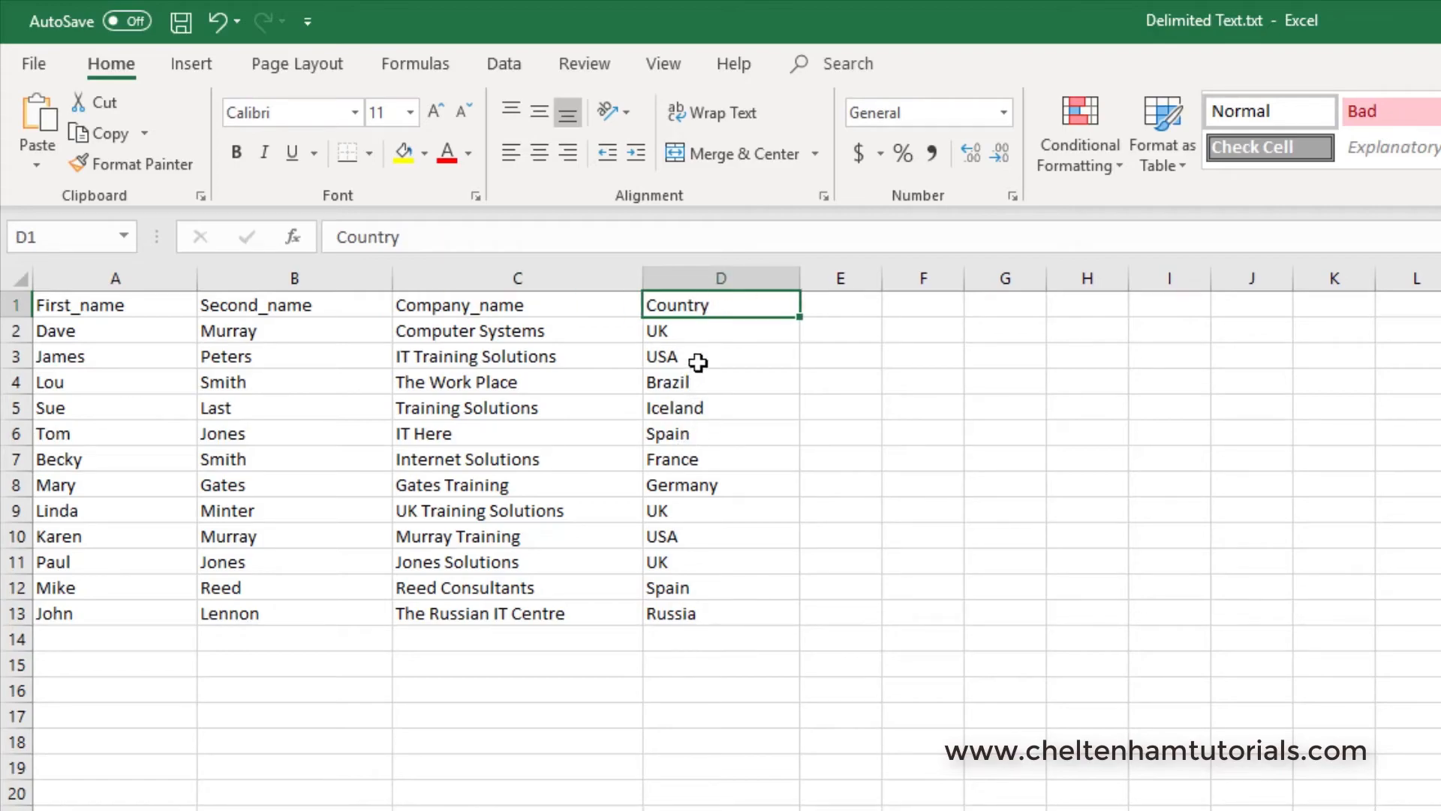